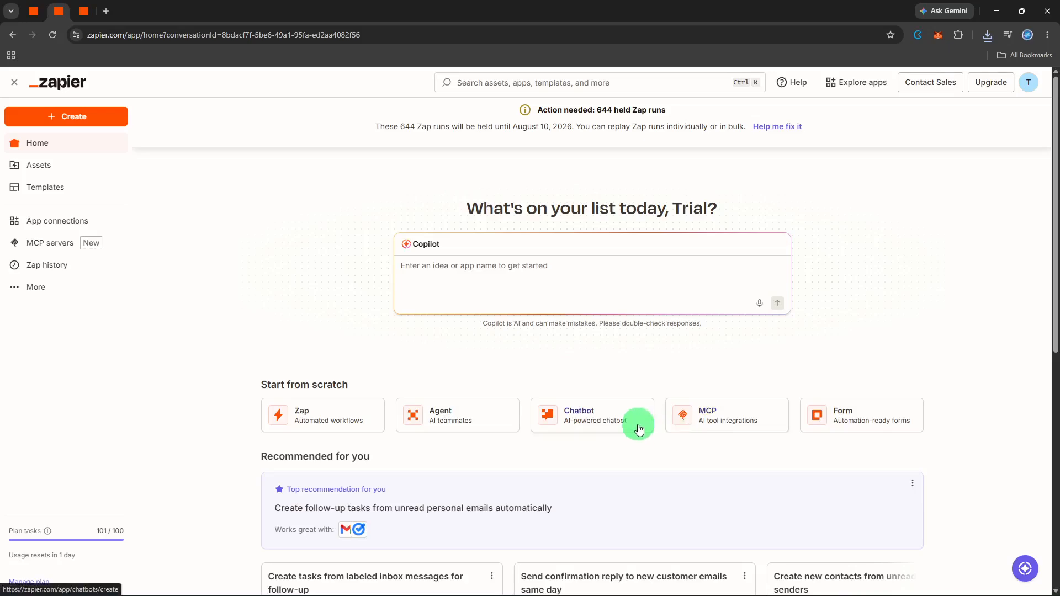
Step: Create a new Zap workflow from the Create menu
left_click(101, 127)
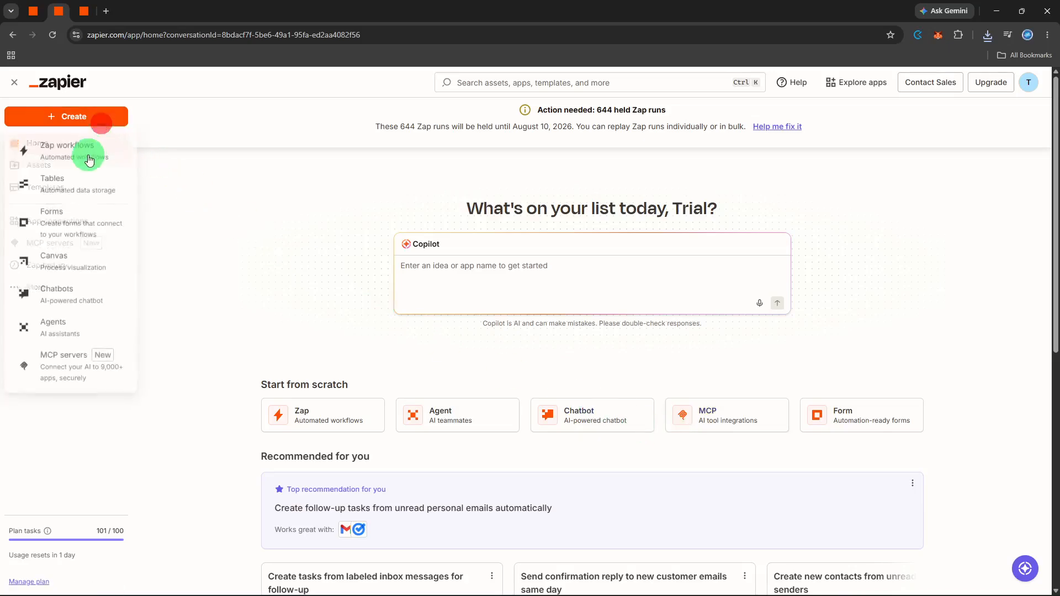
left_click(99, 155)
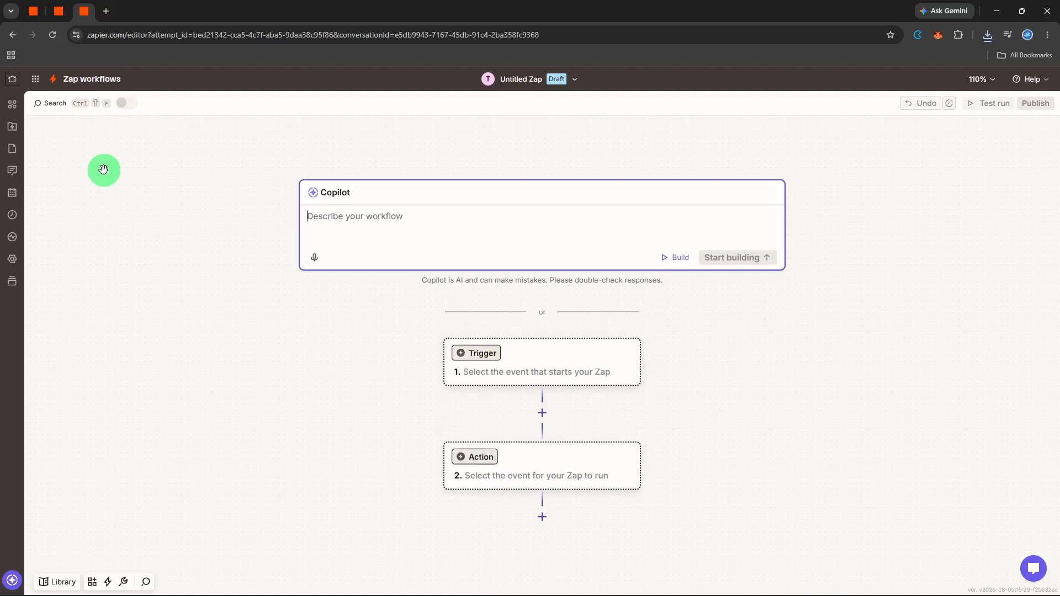
Step: Set the trigger to Google Sheets' New or Updated Spreadsheet Row event
left_click(476, 355)
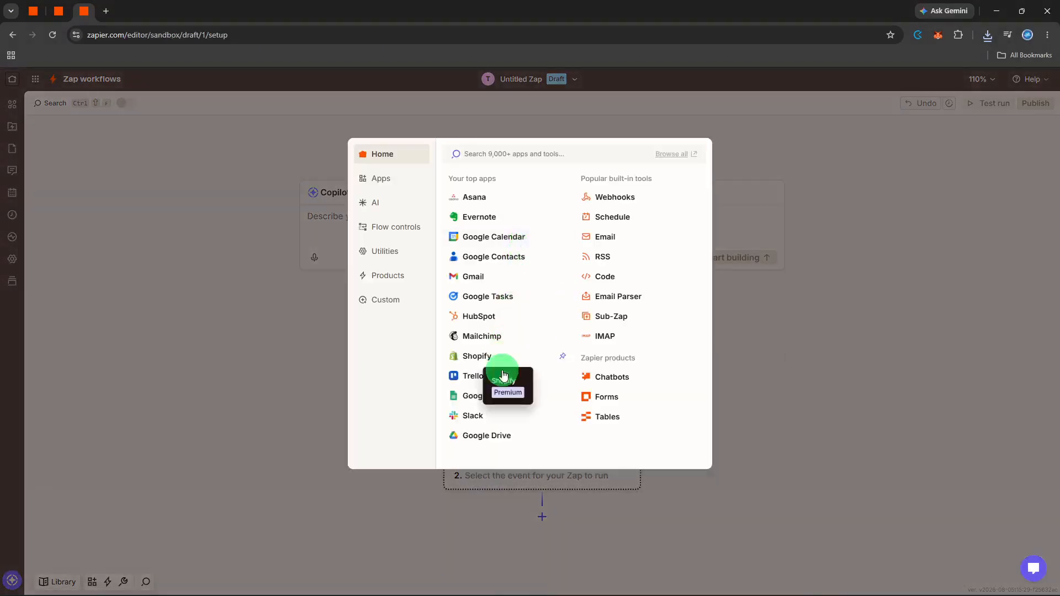
left_click(498, 393)
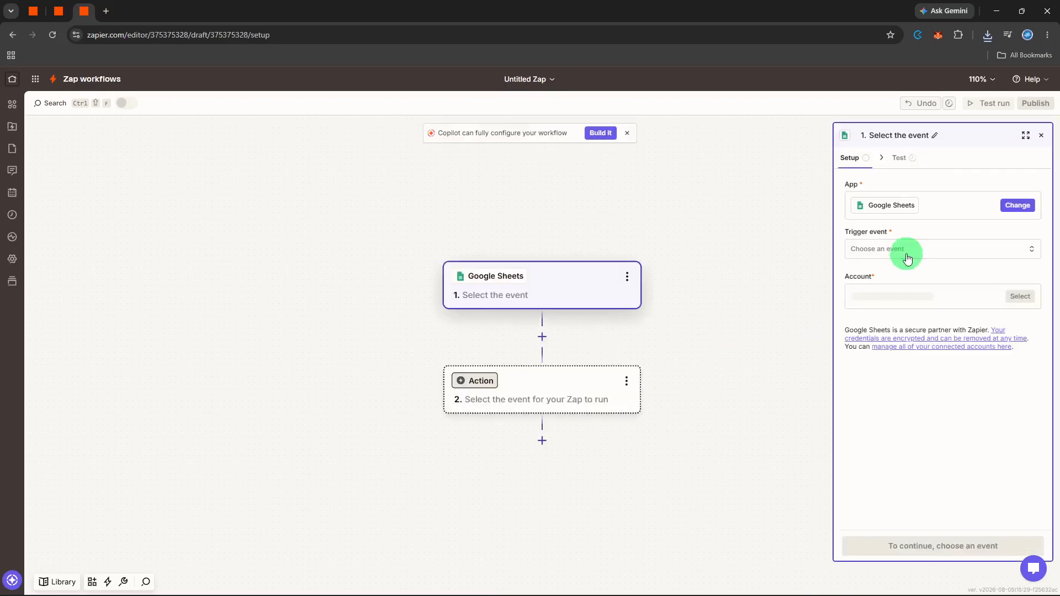
left_click(906, 253)
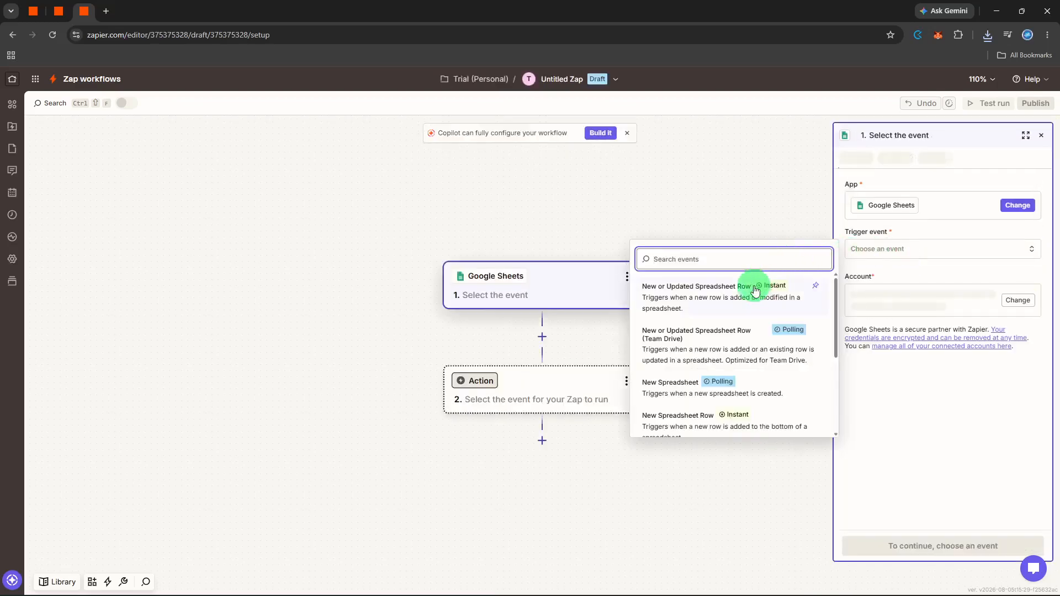
left_click(744, 293)
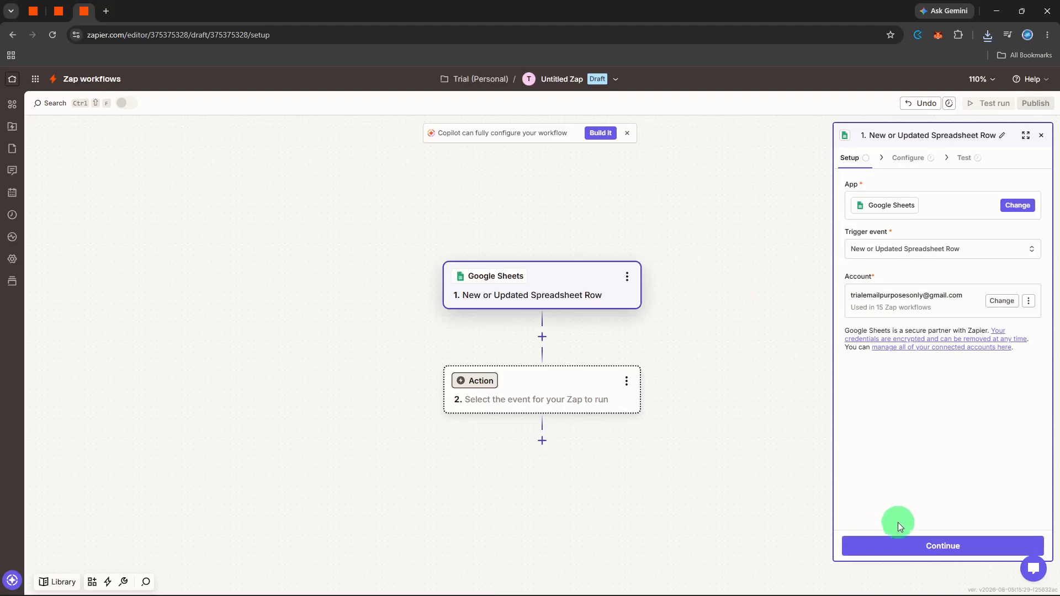
left_click(902, 541)
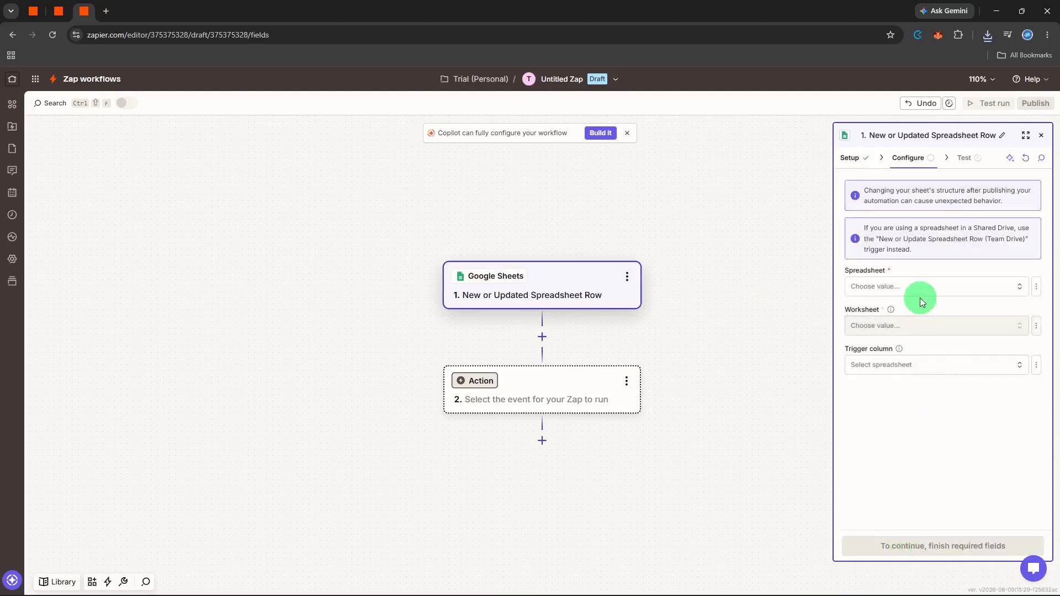
Step: Point the trigger at the Public Form spreadsheet's Contact worksheet and continue to testing
left_click(919, 295)
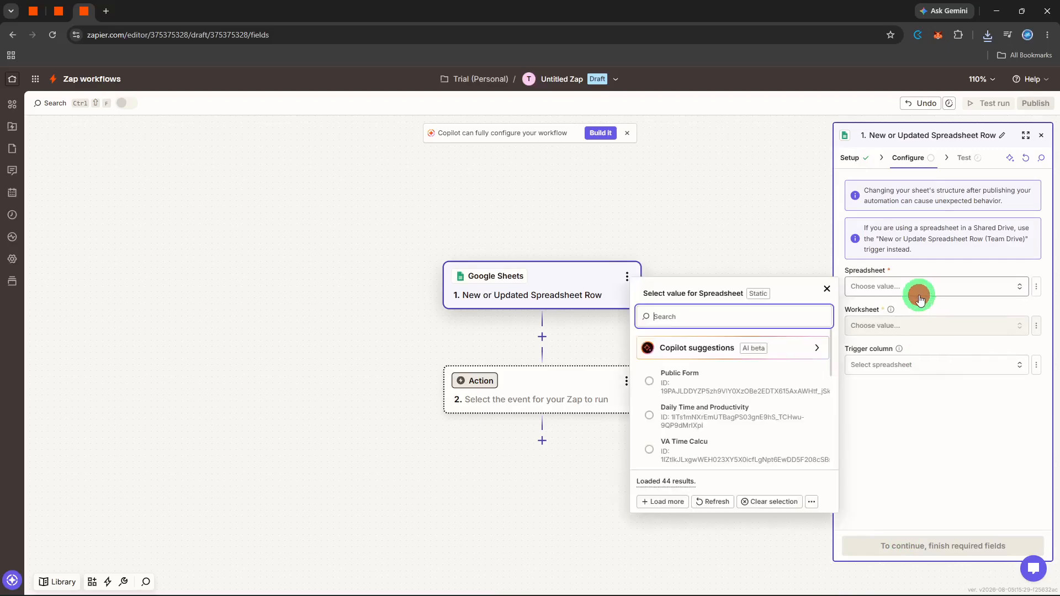
left_click(716, 379)
left_click(870, 331)
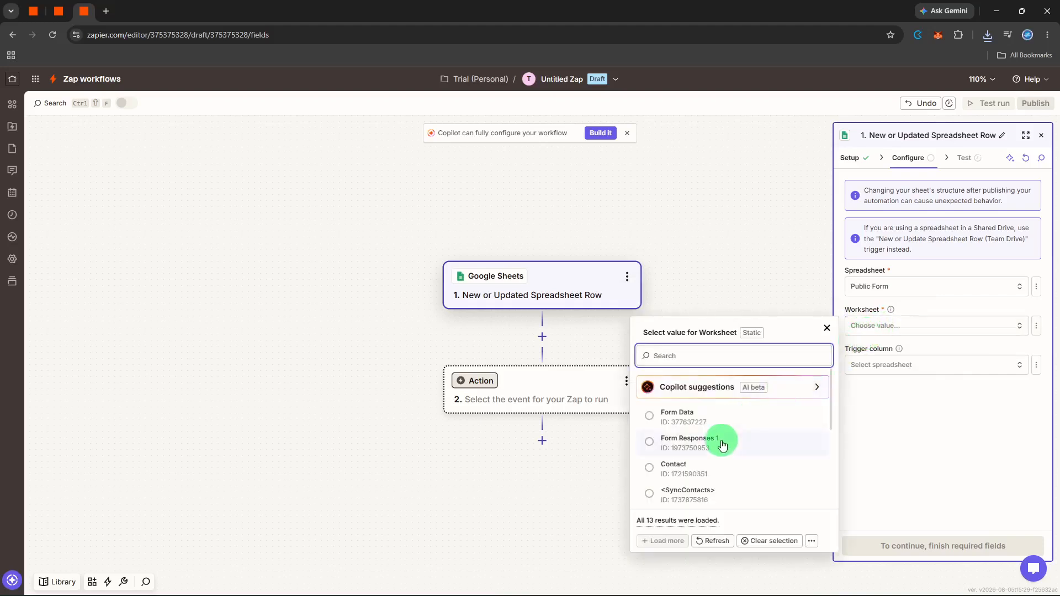
scroll(722, 445, "down", 1)
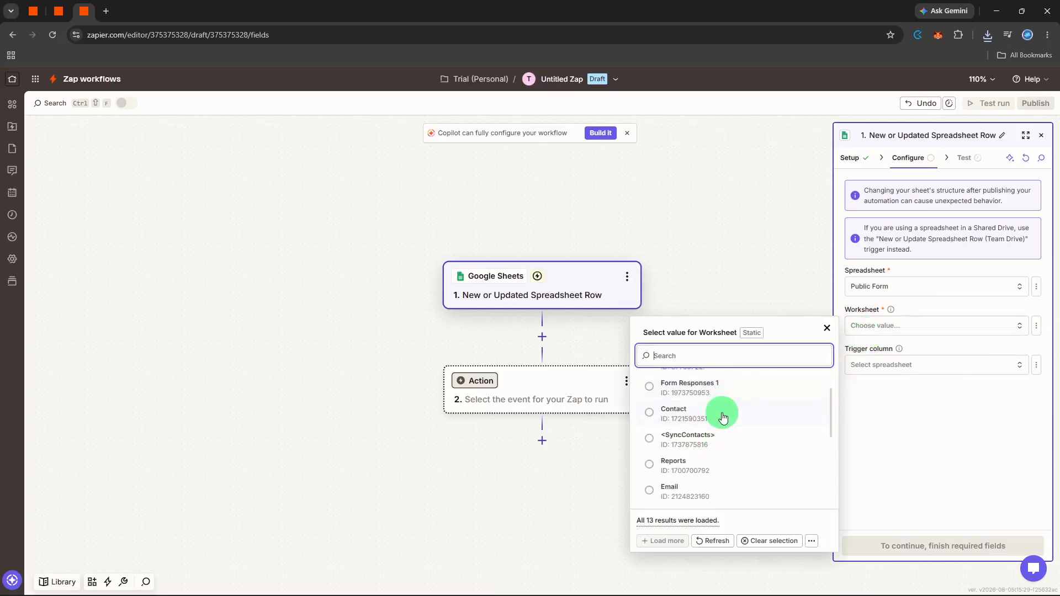
left_click(722, 419)
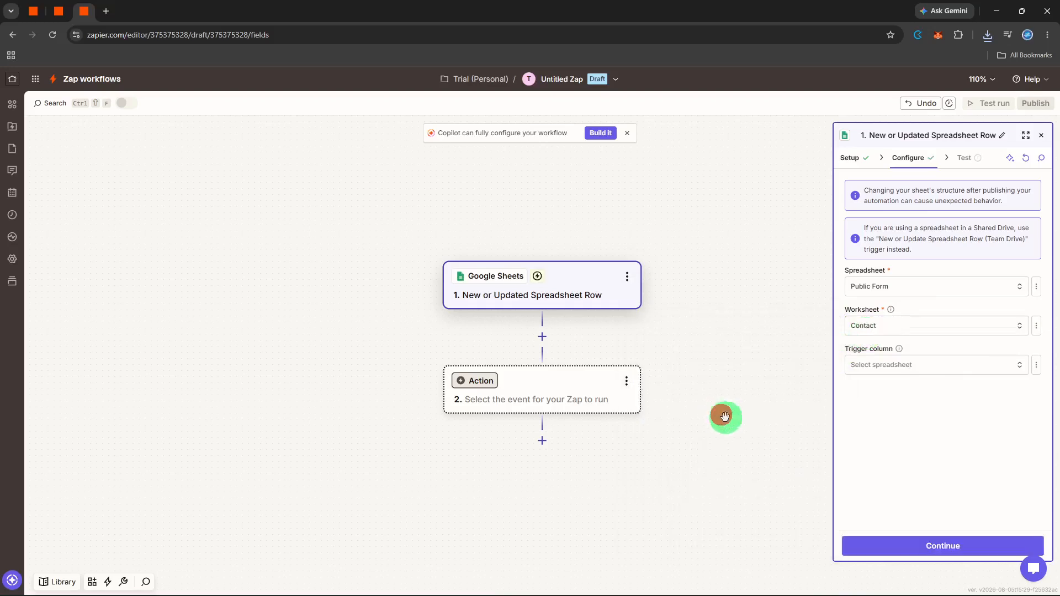
left_click(899, 544)
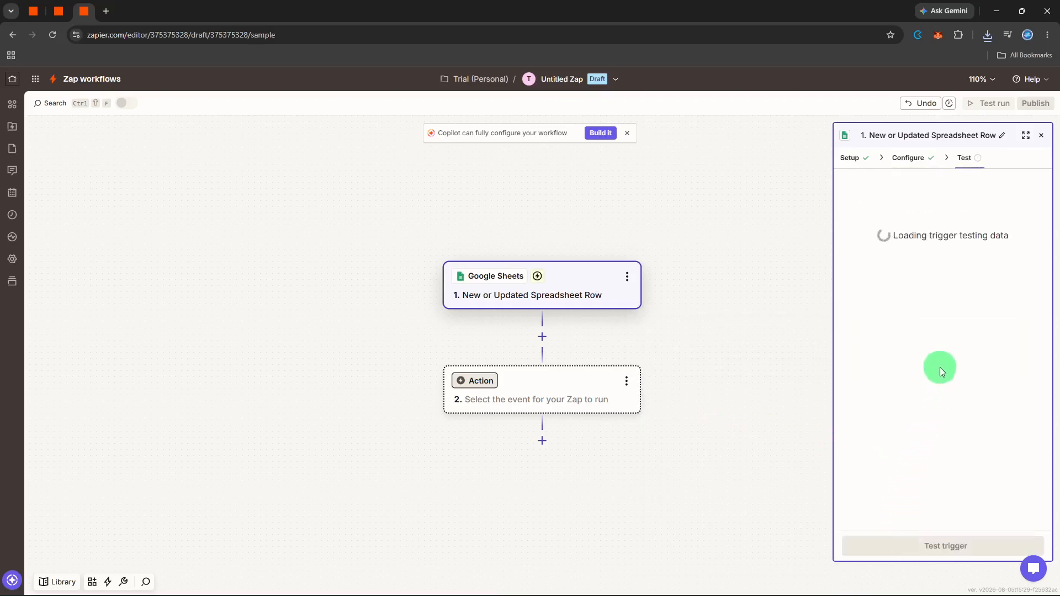
Step: Test the trigger, review Spreadsheet Rows C, B and A, and continue with Row A
left_click(920, 546)
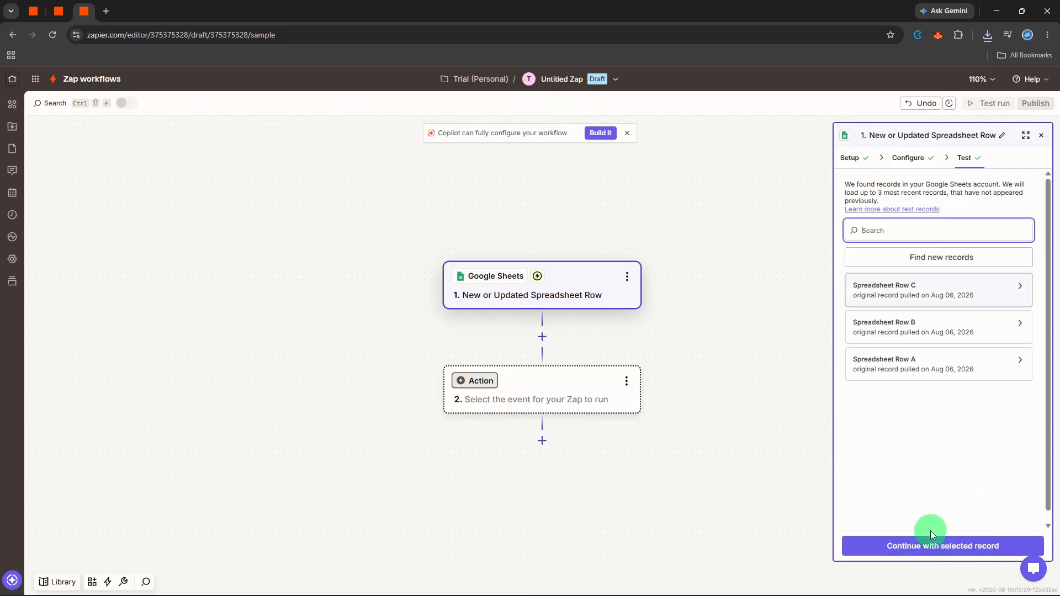
left_click(1019, 287)
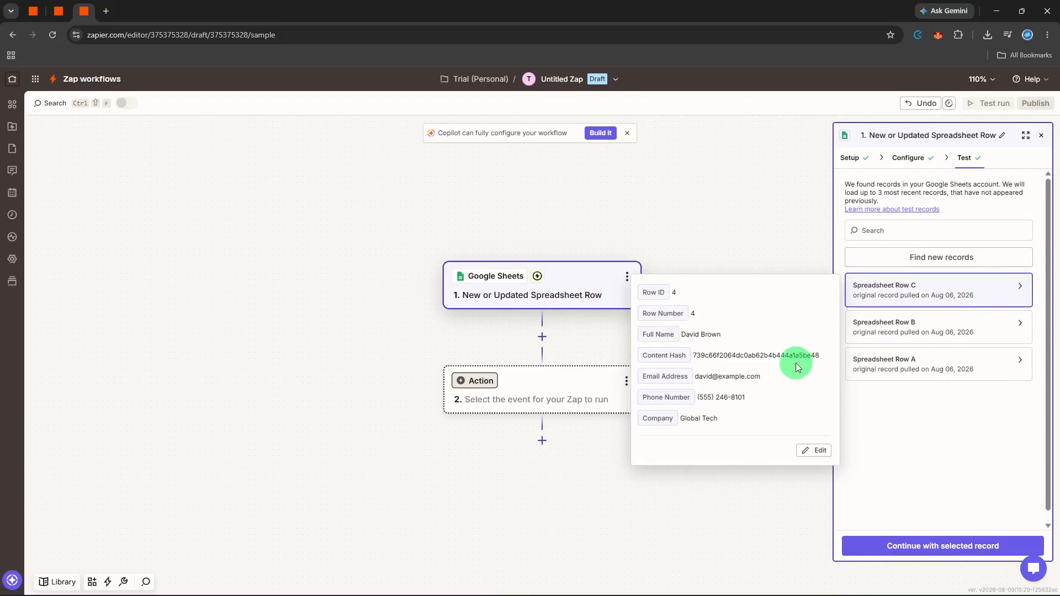
left_click(902, 442)
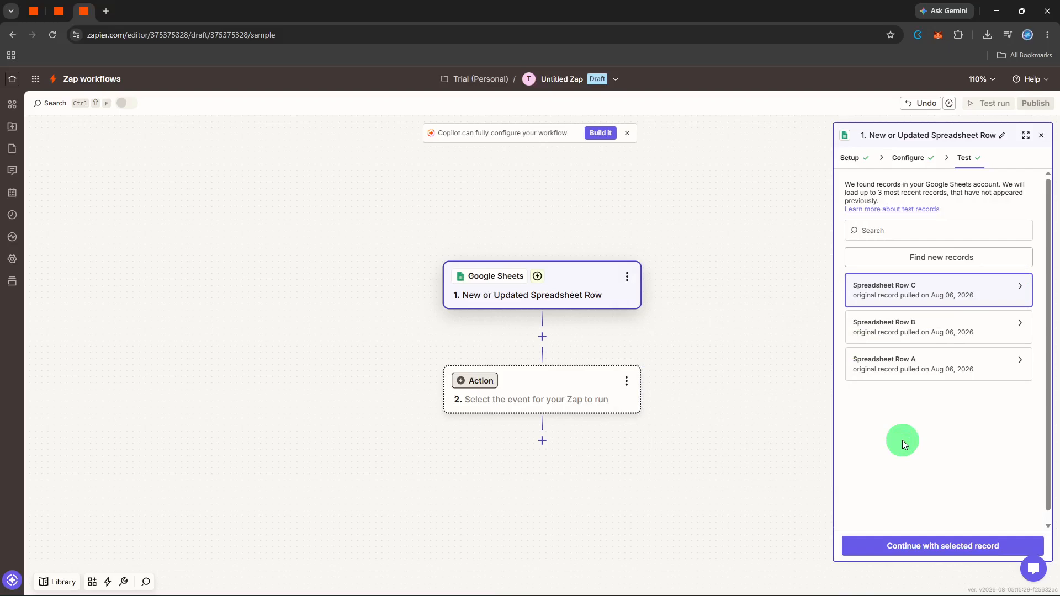
left_click(1019, 295)
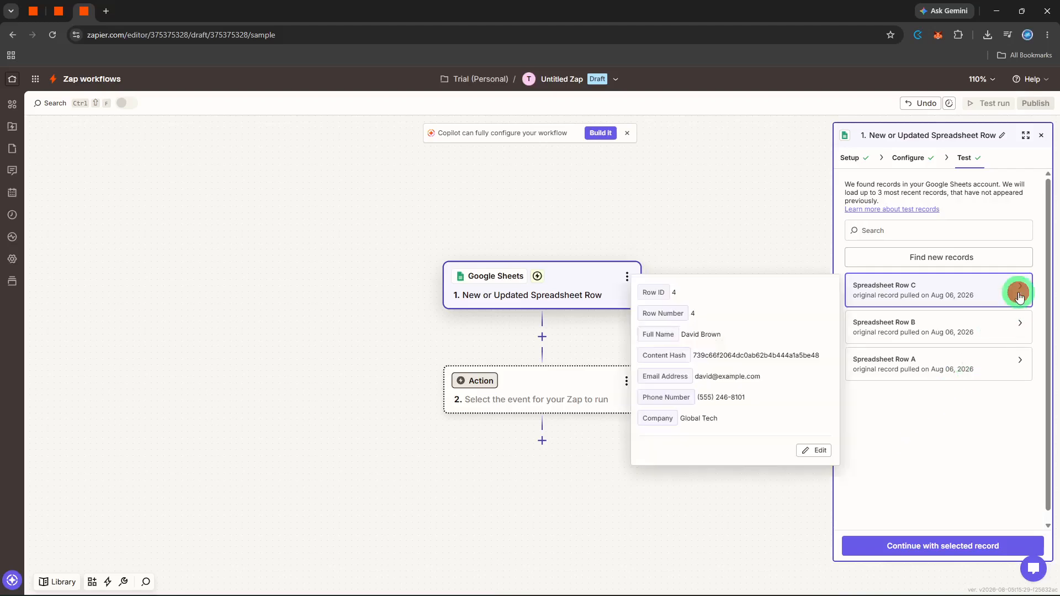
left_click(1020, 325)
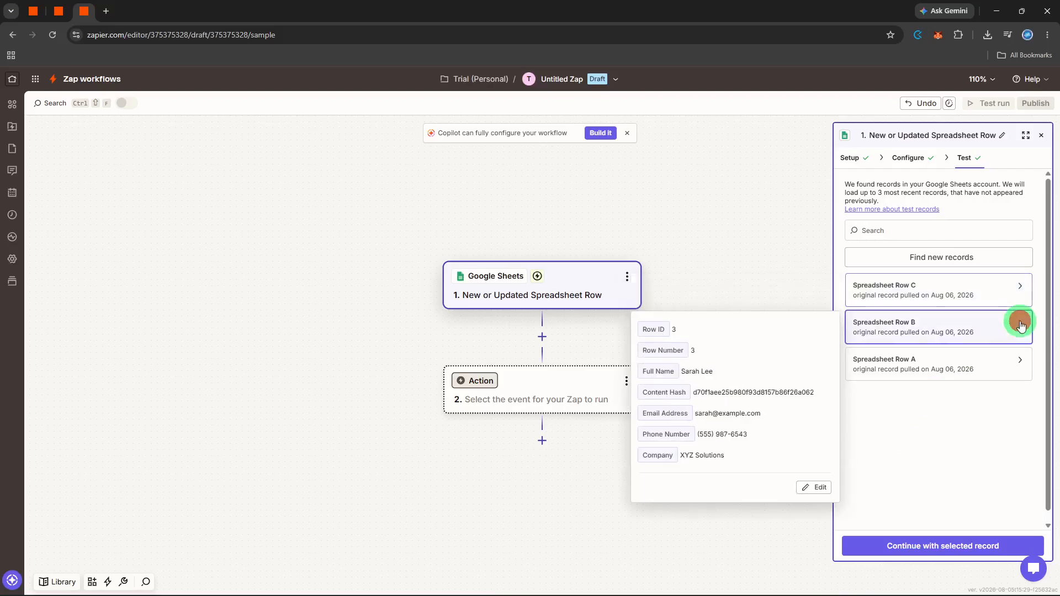
left_click(1023, 360)
left_click(985, 545)
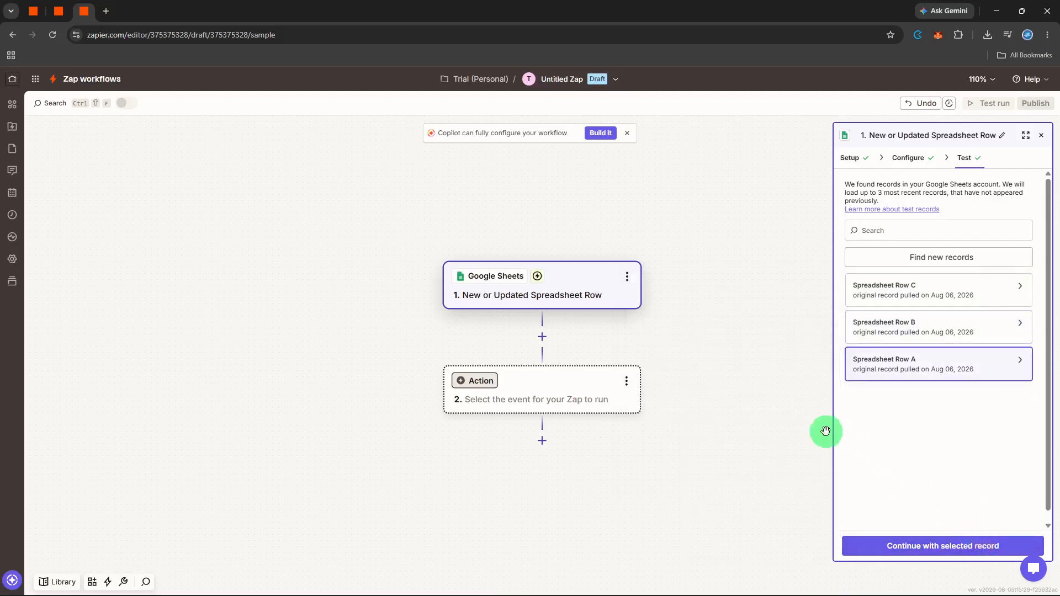
left_click(888, 541)
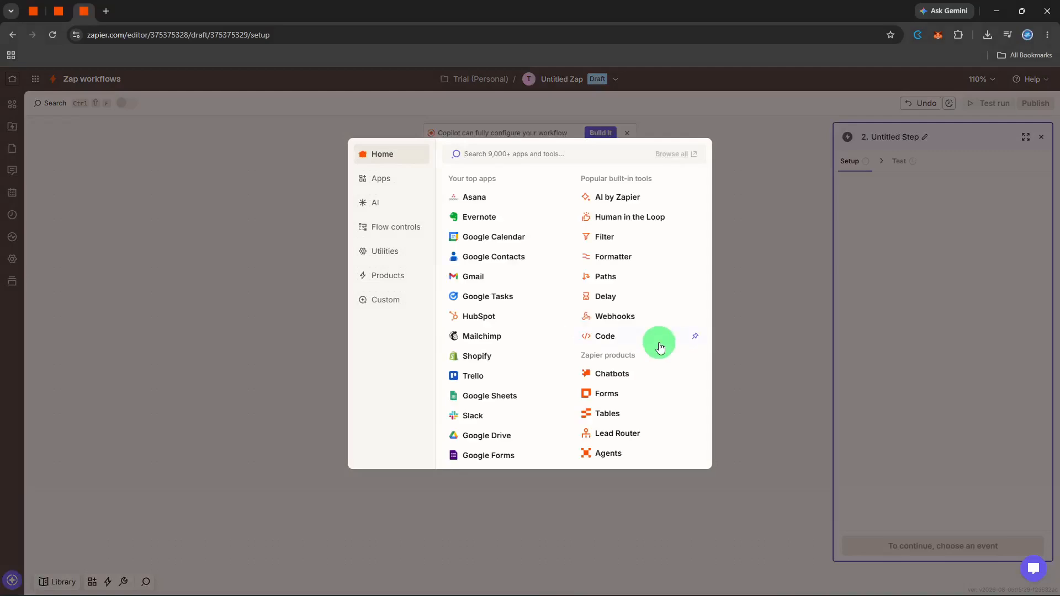
Step: Search for Slack and choose it as the action app
type("slck")
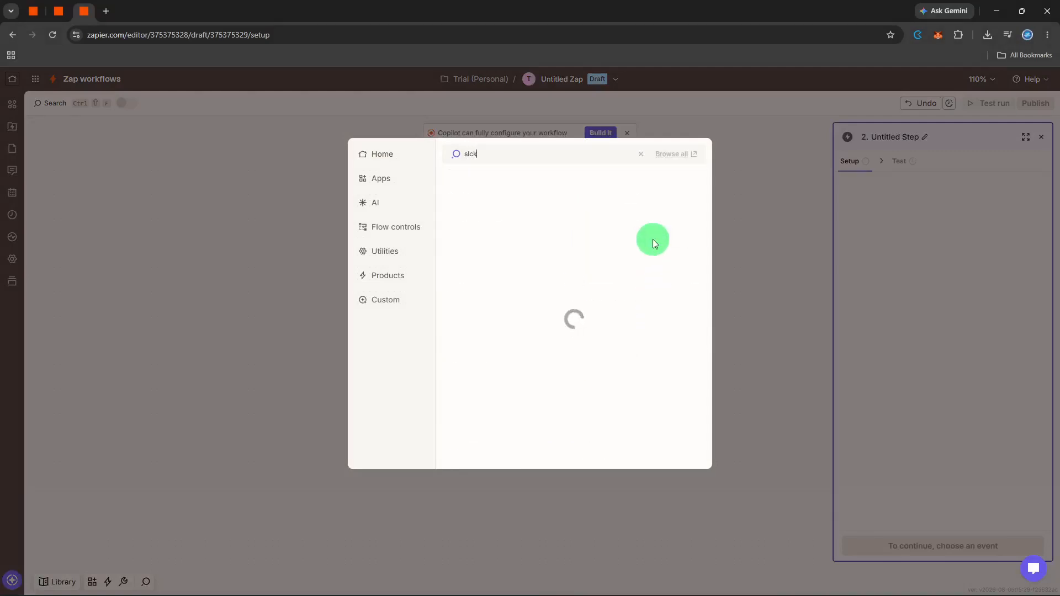
key("BackSpace")
key("BackSpace")
type("ack")
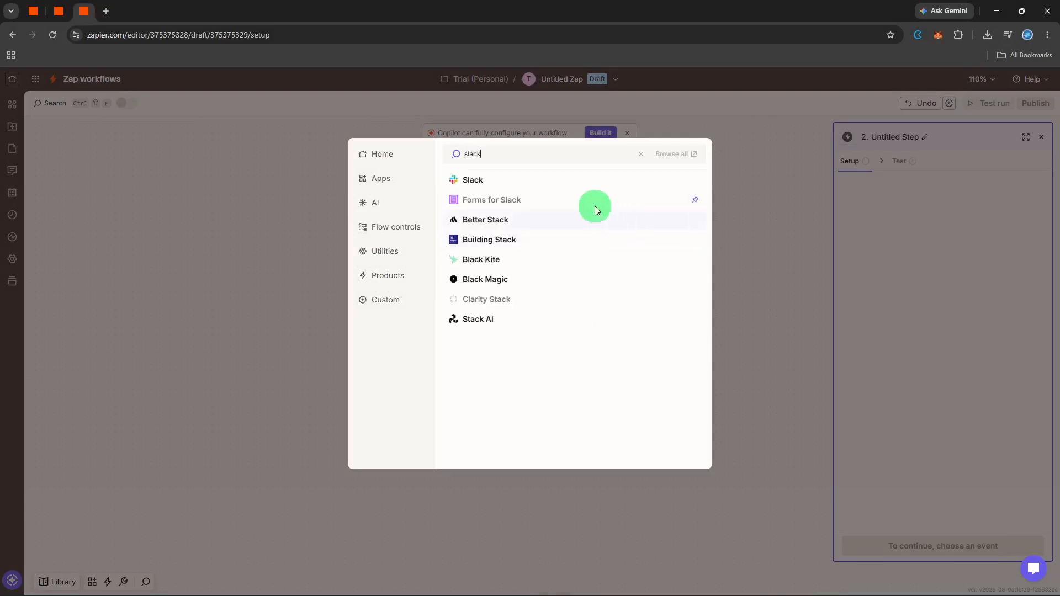
left_click(563, 181)
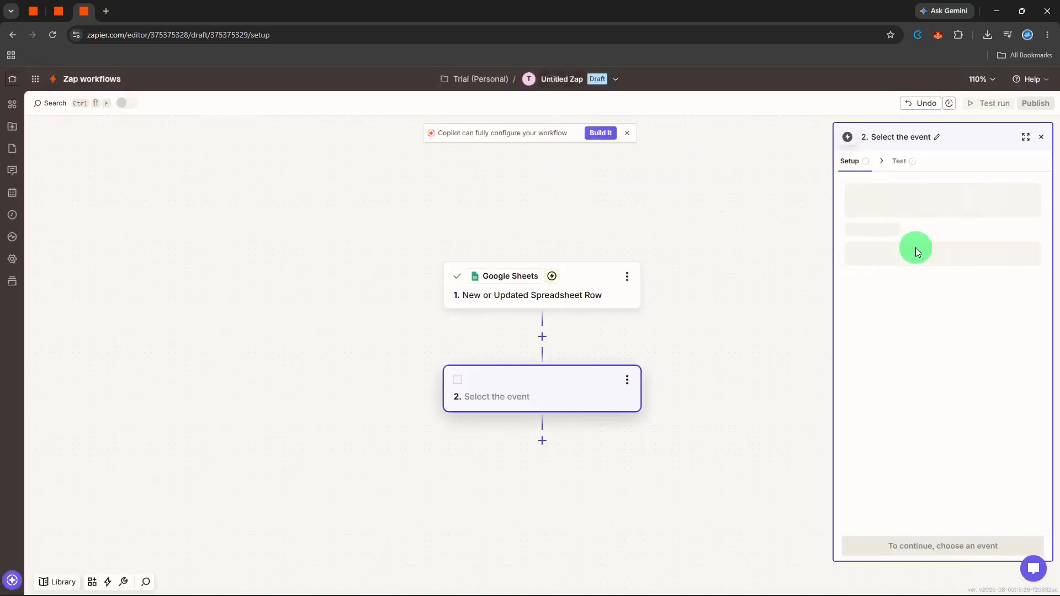
Step: Set the Slack action event to Send Channel Message with the connected account
left_click(908, 255)
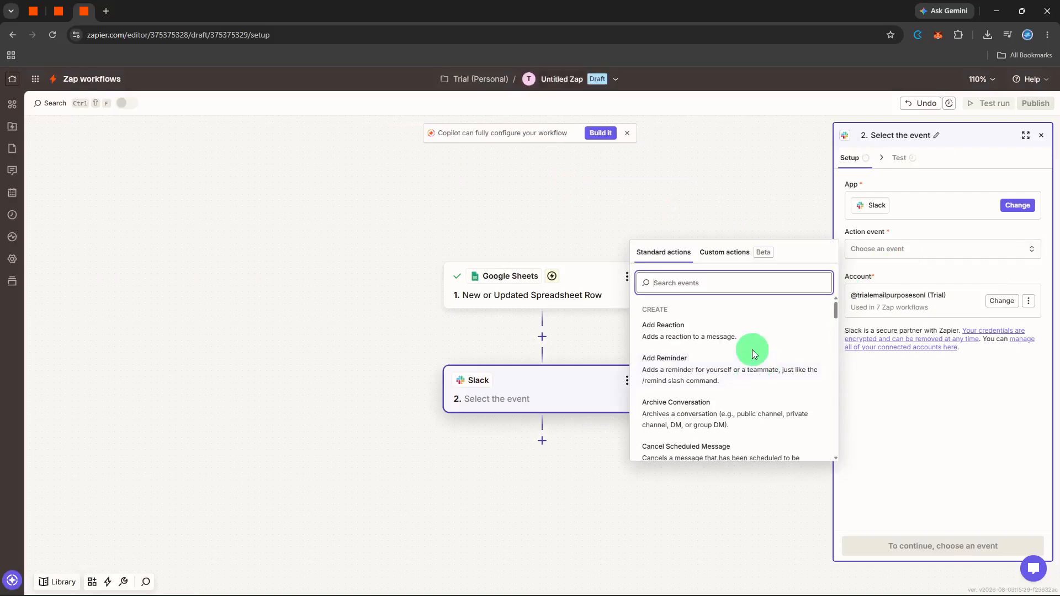
scroll(754, 354, "down", 1)
scroll(753, 353, "down", 2)
type("se")
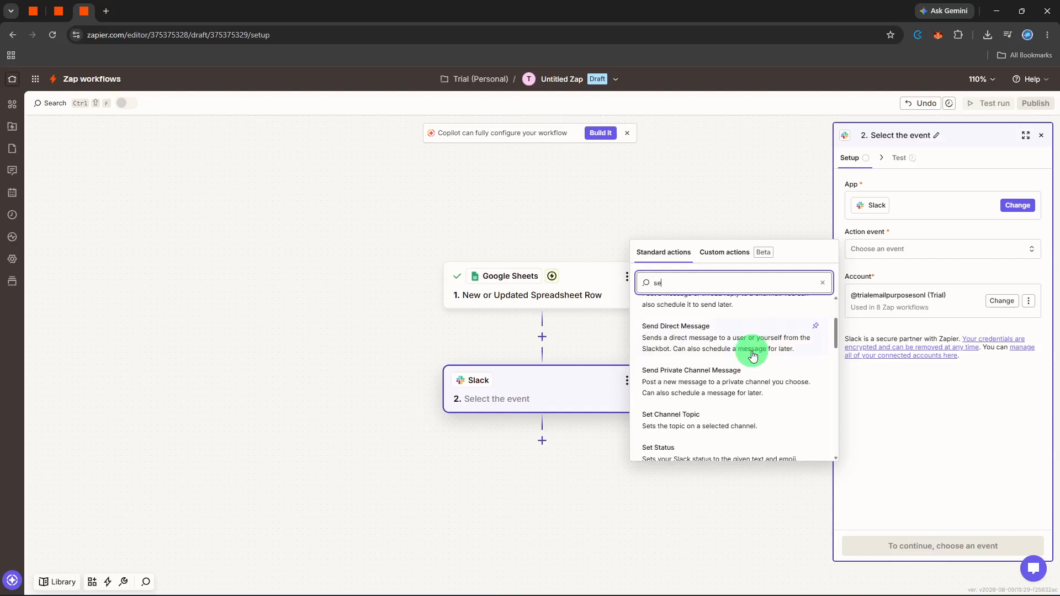
scroll(753, 353, "up", 2)
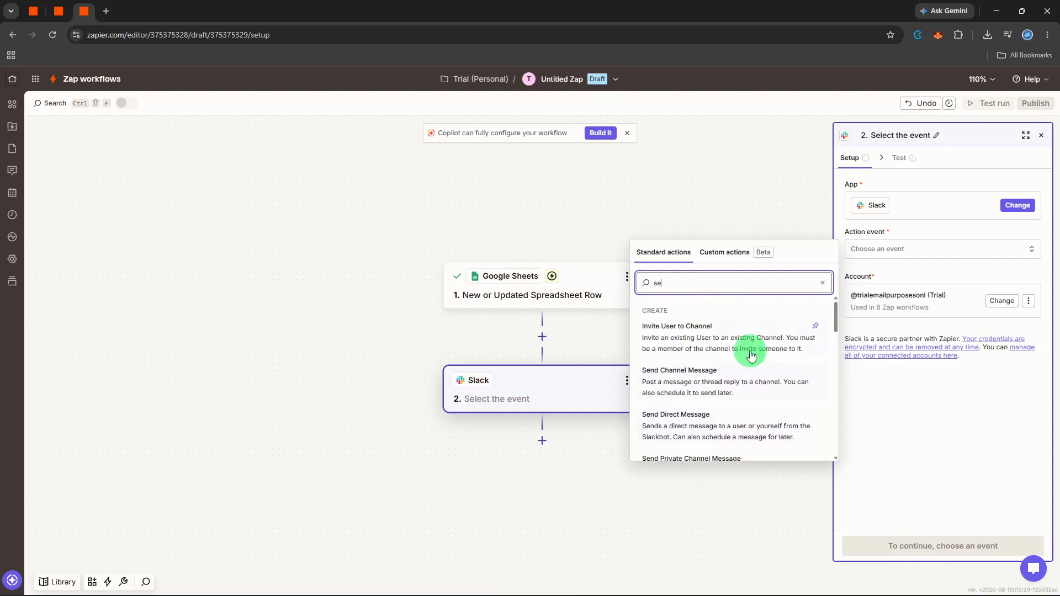
left_click(732, 384)
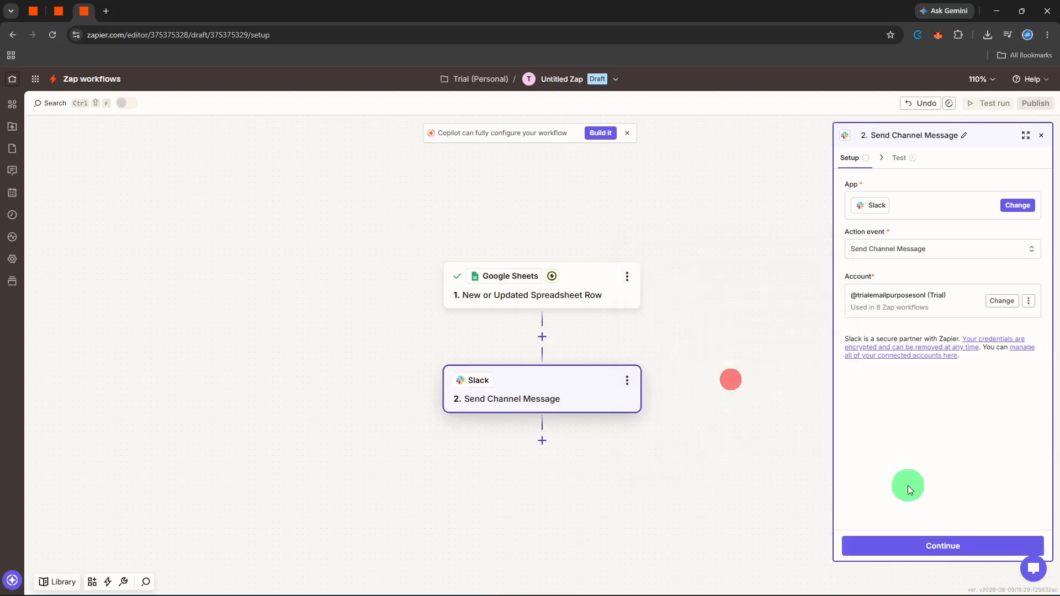
left_click(912, 544)
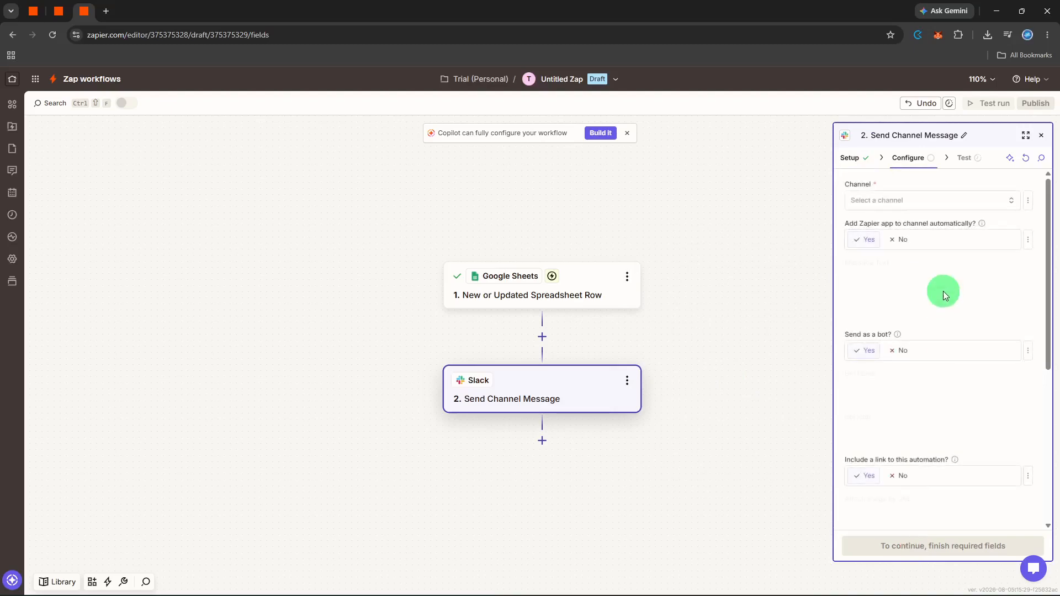
Step: Post to the social channel with message text starting 'New Row'
left_click(932, 203)
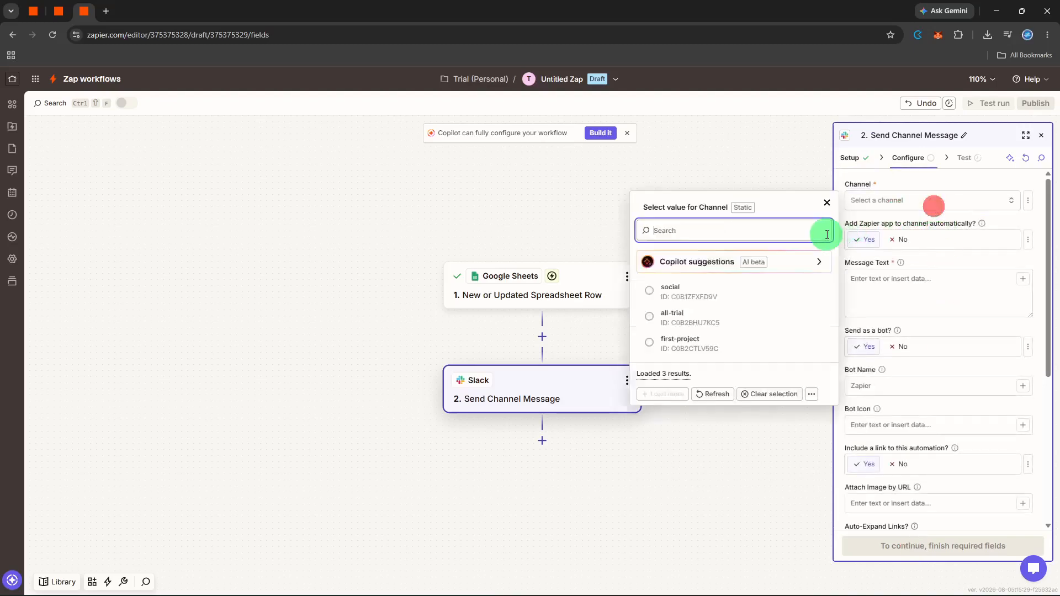
left_click(765, 253)
left_click(898, 282)
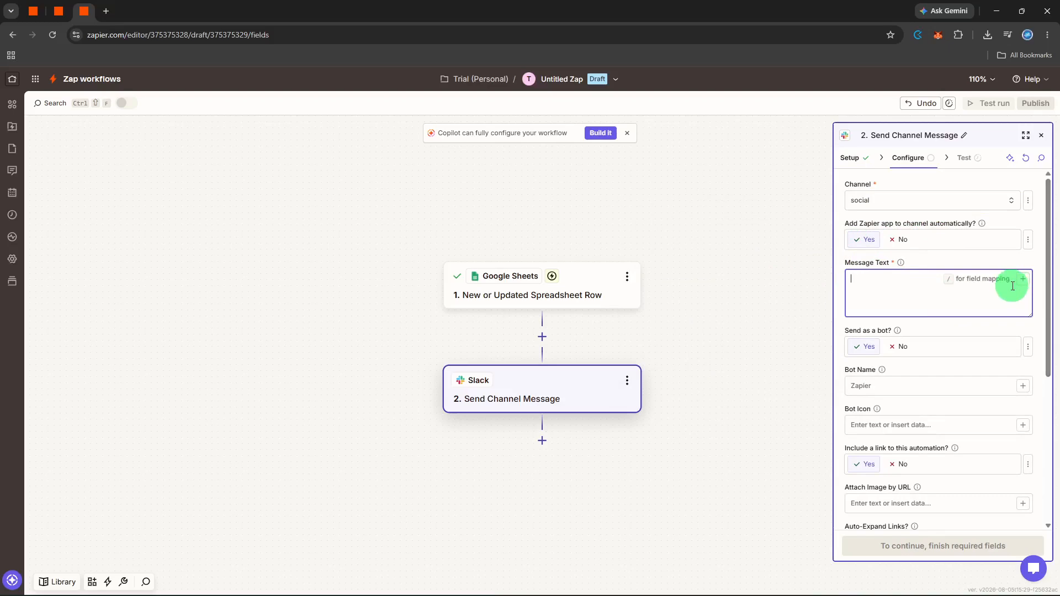
type("New Row")
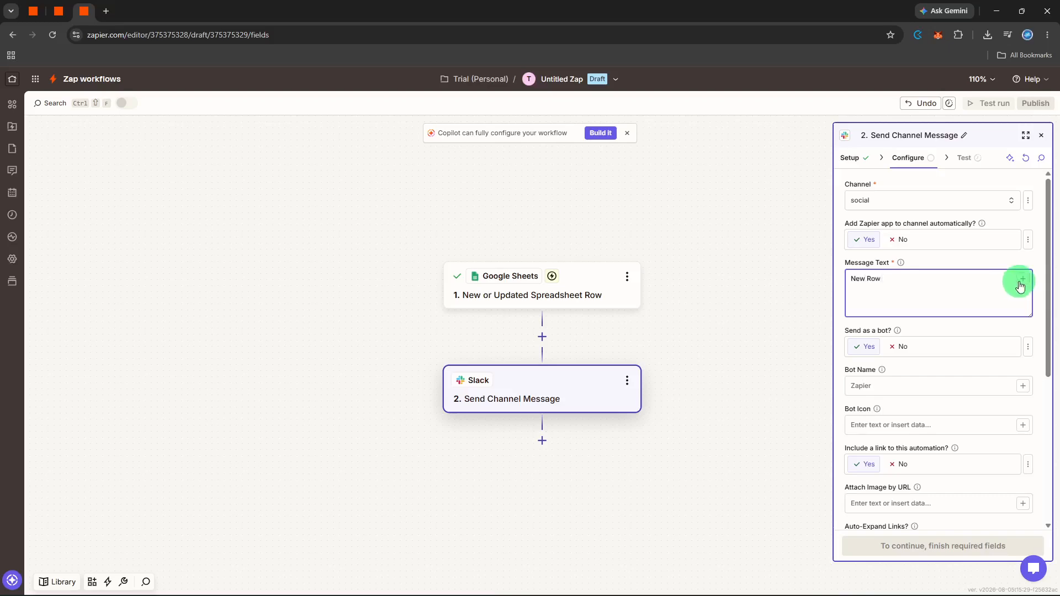
Step: Append the Full Name, Company and Content Hash sheet fields to the message
left_click(1019, 281)
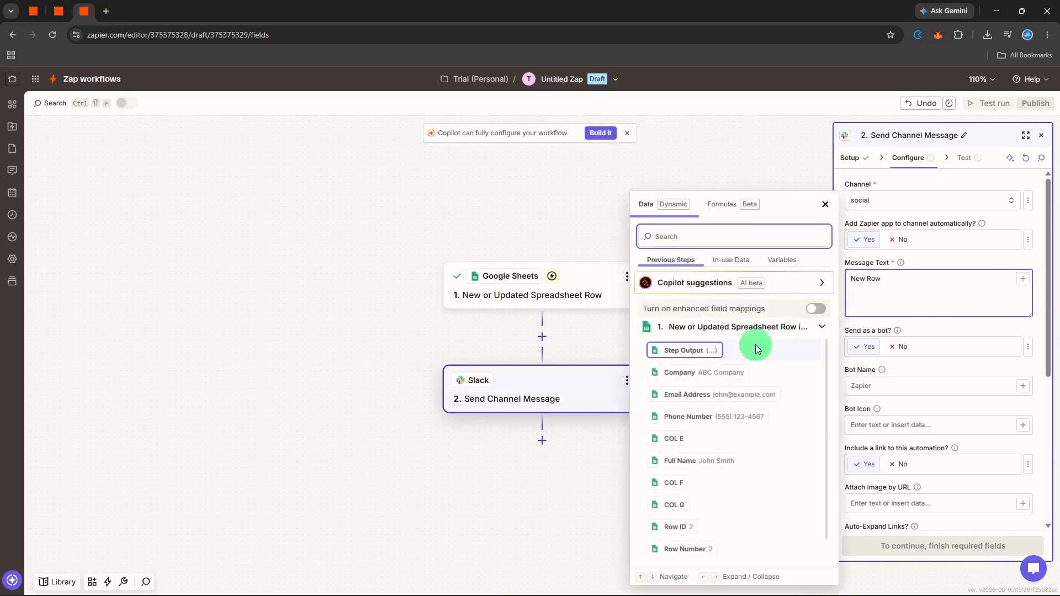
scroll(741, 353, "down", 1)
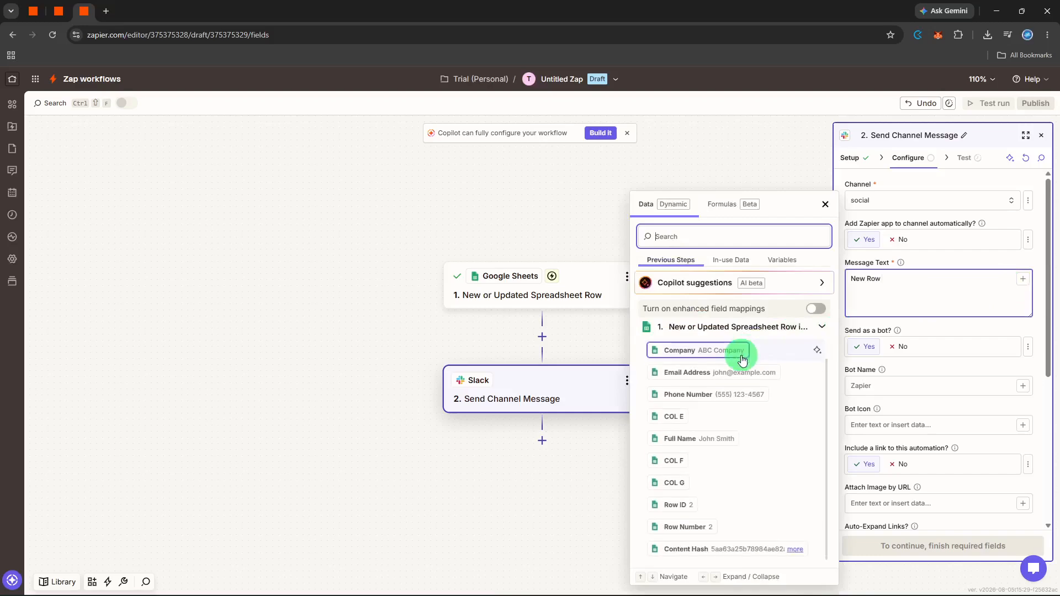
left_click(725, 440)
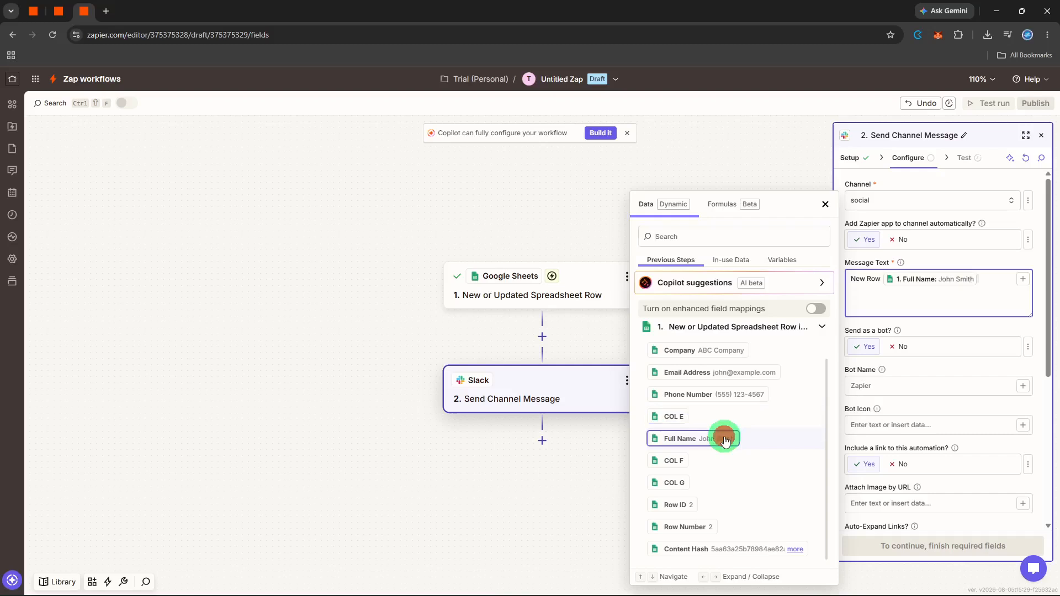
left_click(729, 352)
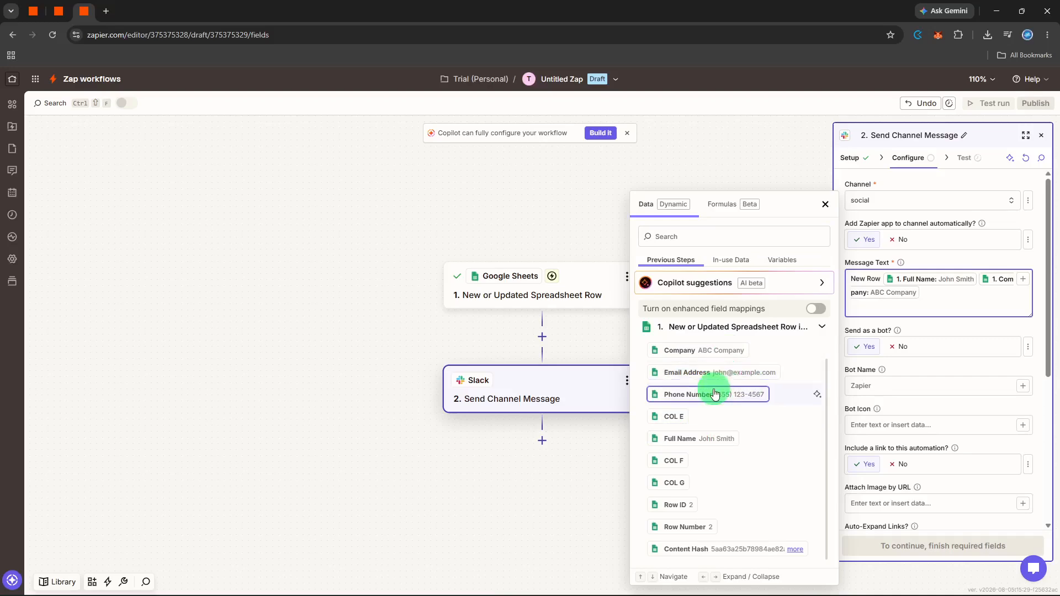
left_click(759, 543)
left_click(977, 321)
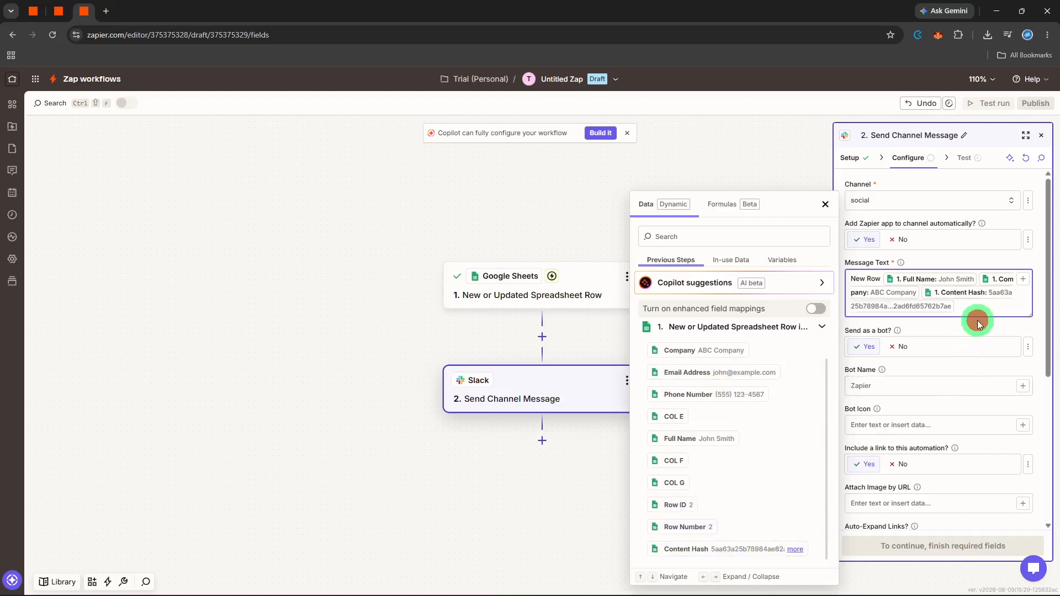
scroll(953, 359, "down", 2)
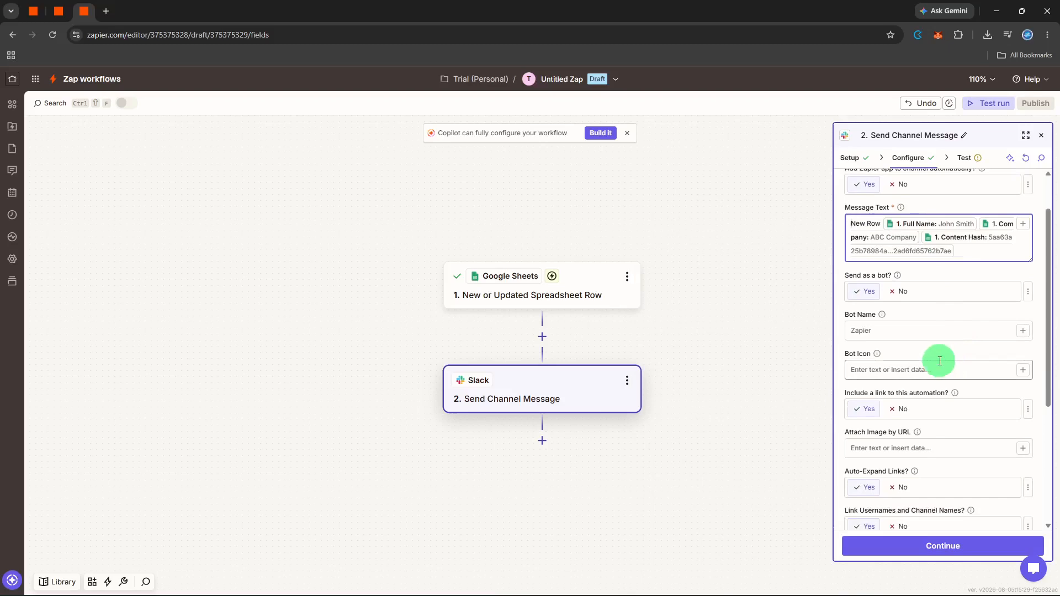
Step: Name the bot 'Sheet Bot'
left_click(906, 339)
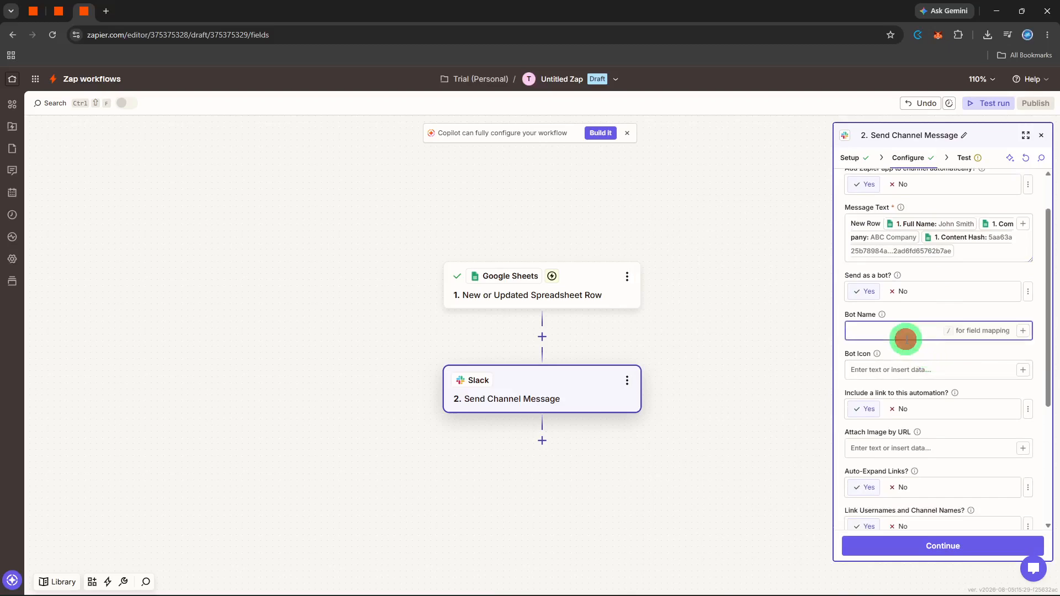
type("Sheet Bot")
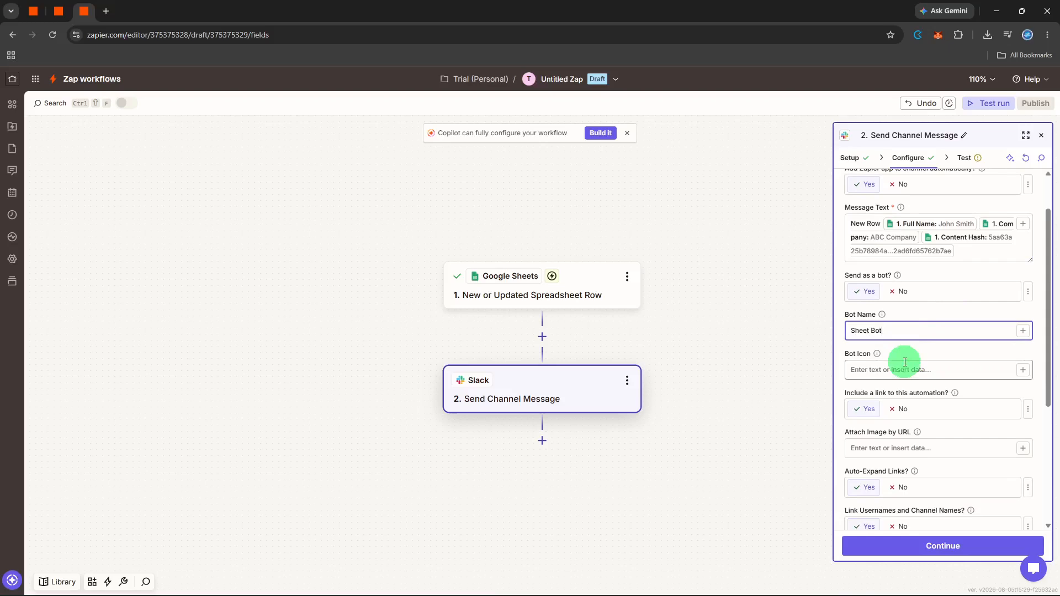
scroll(905, 362, "down", 3)
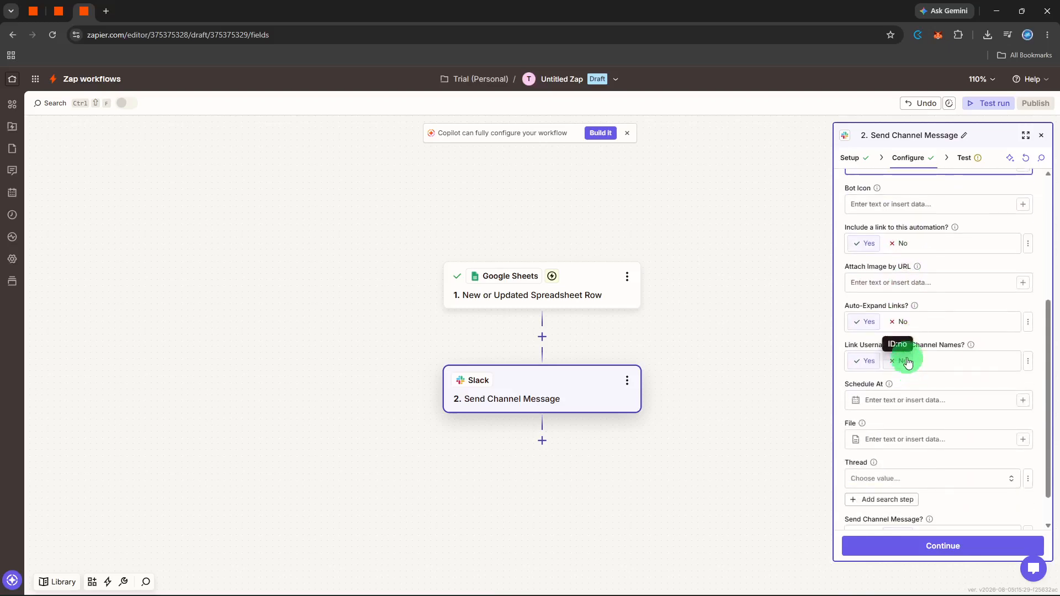
Step: Set Include a link, Auto-Expand Links and Link Usernames and Channel Names to No
left_click(894, 245)
left_click(899, 322)
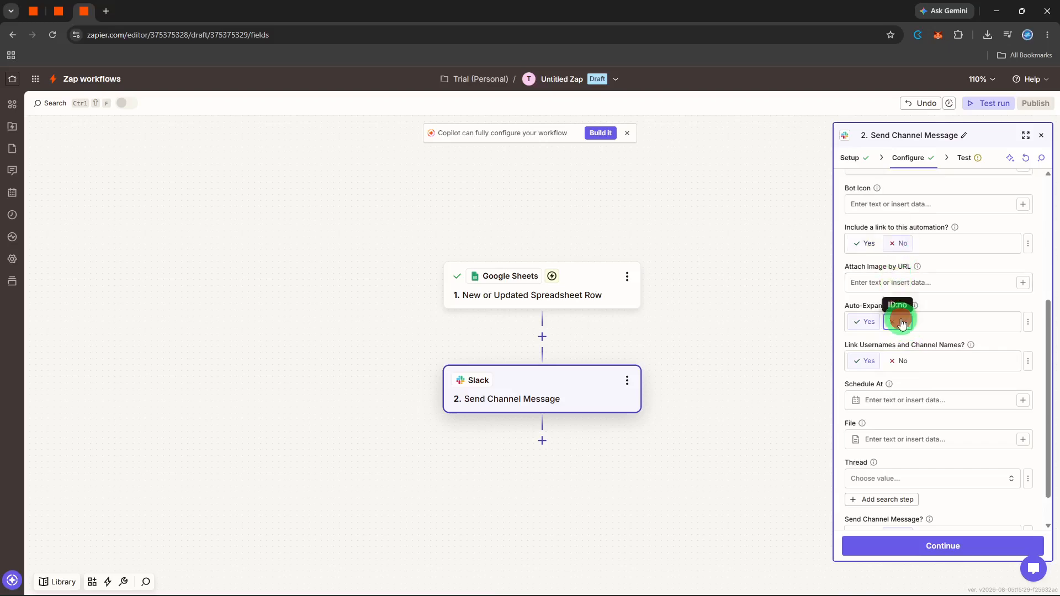
left_click(898, 361)
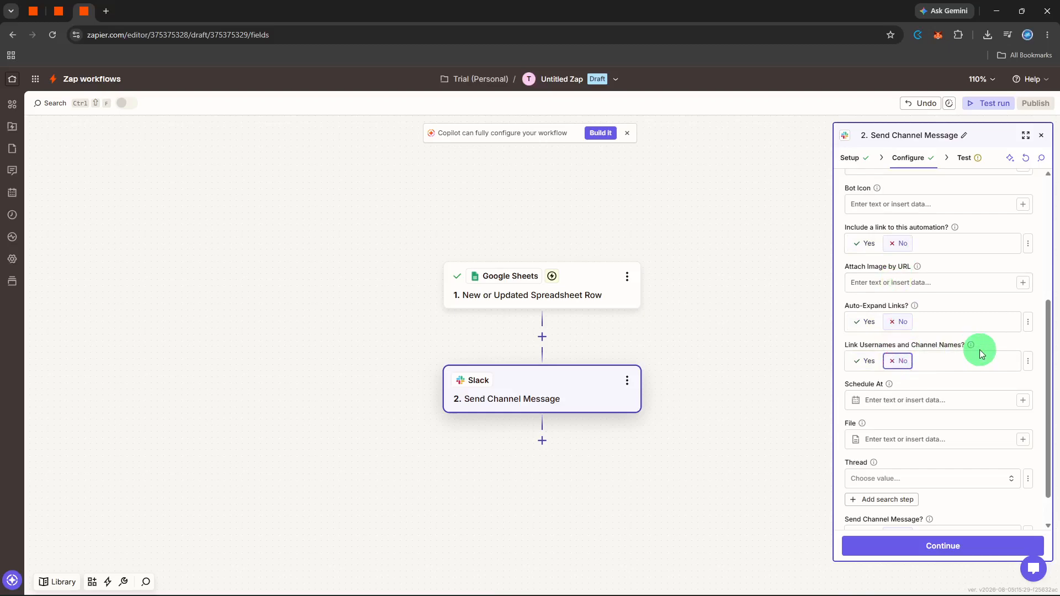
scroll(980, 354, "down", 1)
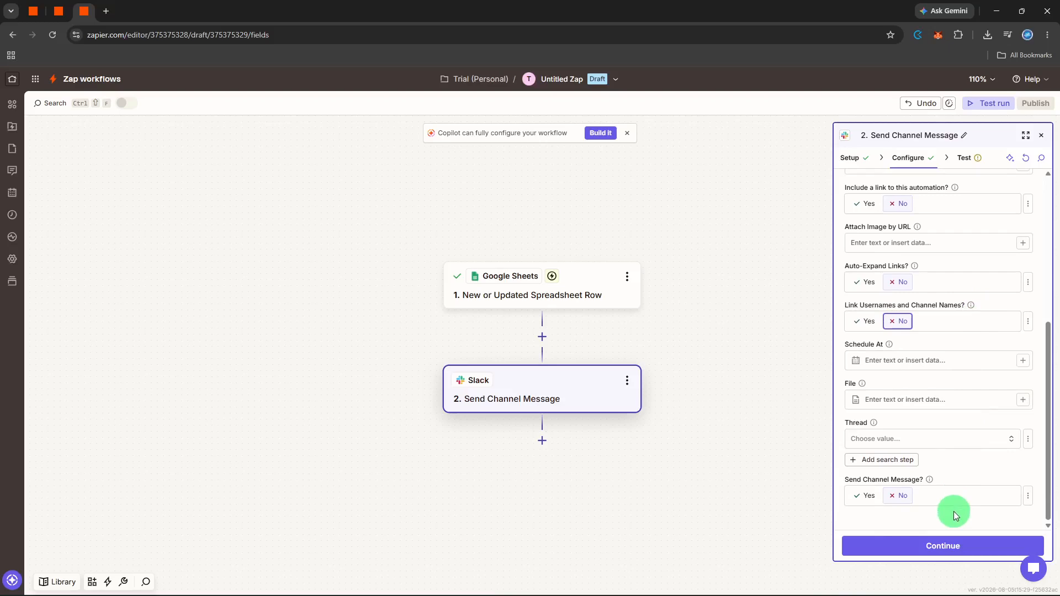
left_click(952, 526)
Step: Send a Slack test message, review the Data out results, and close the step panel
left_click(947, 545)
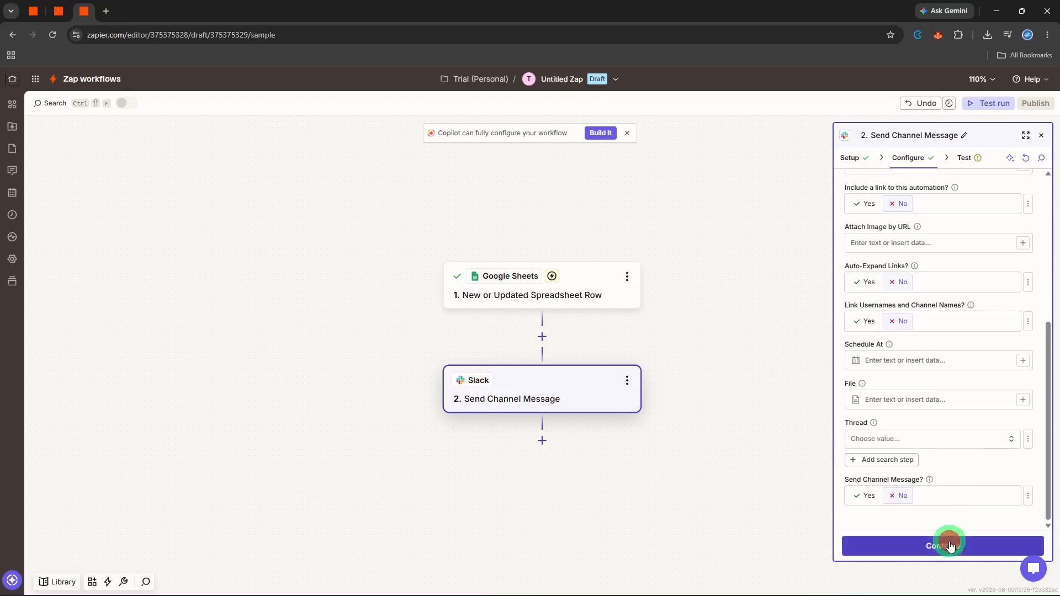
left_click(974, 547)
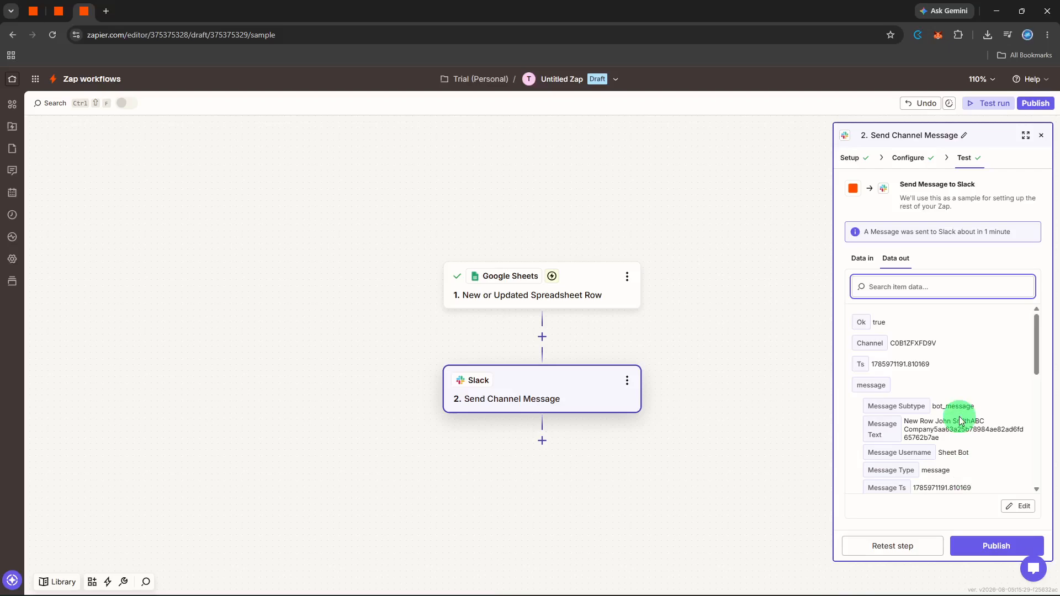
scroll(960, 420, "down", 4)
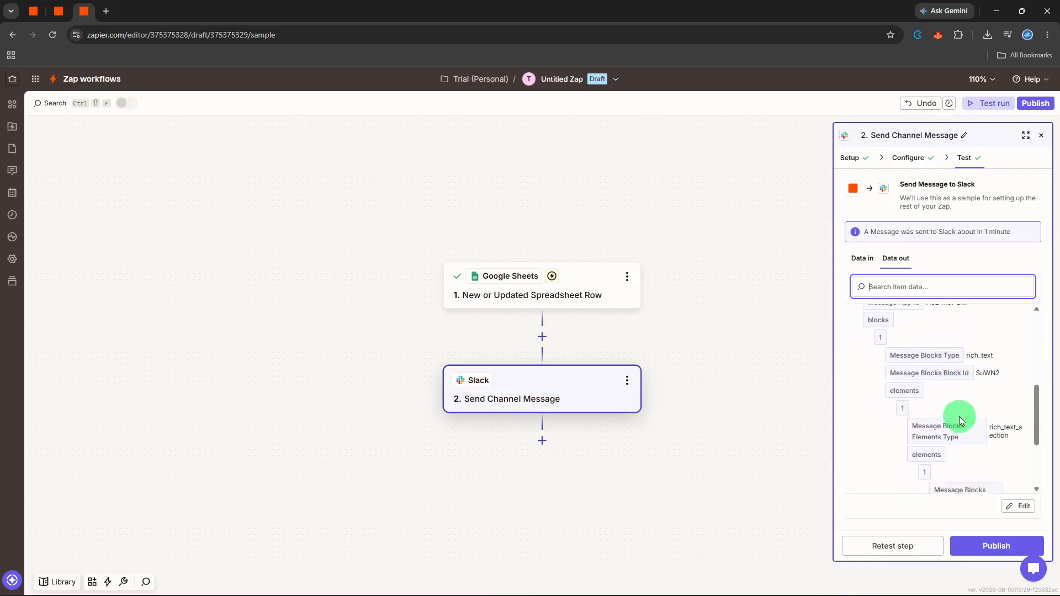
scroll(955, 417, "down", 4)
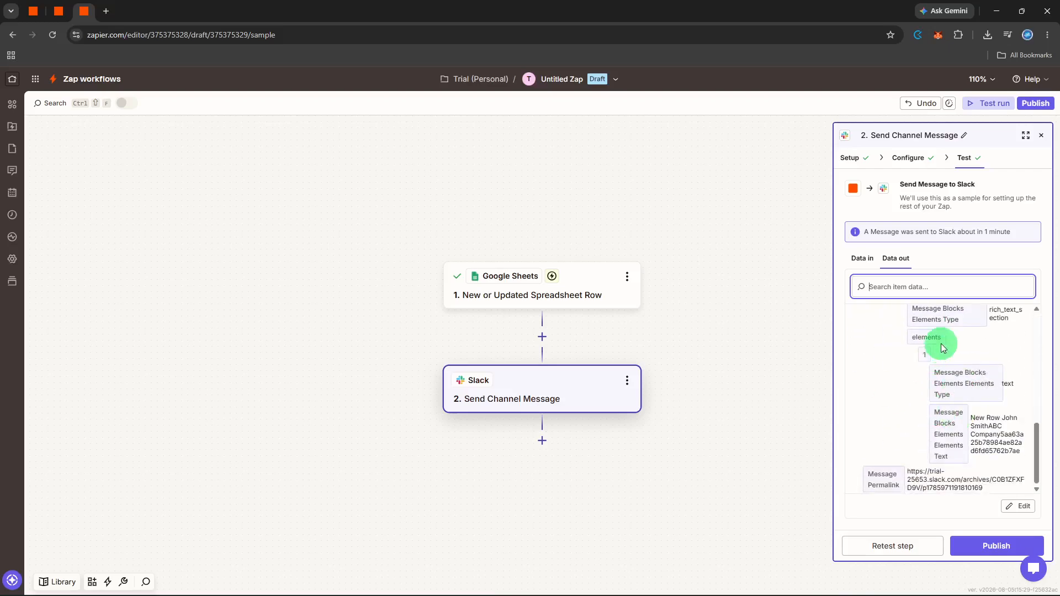
left_click(1040, 136)
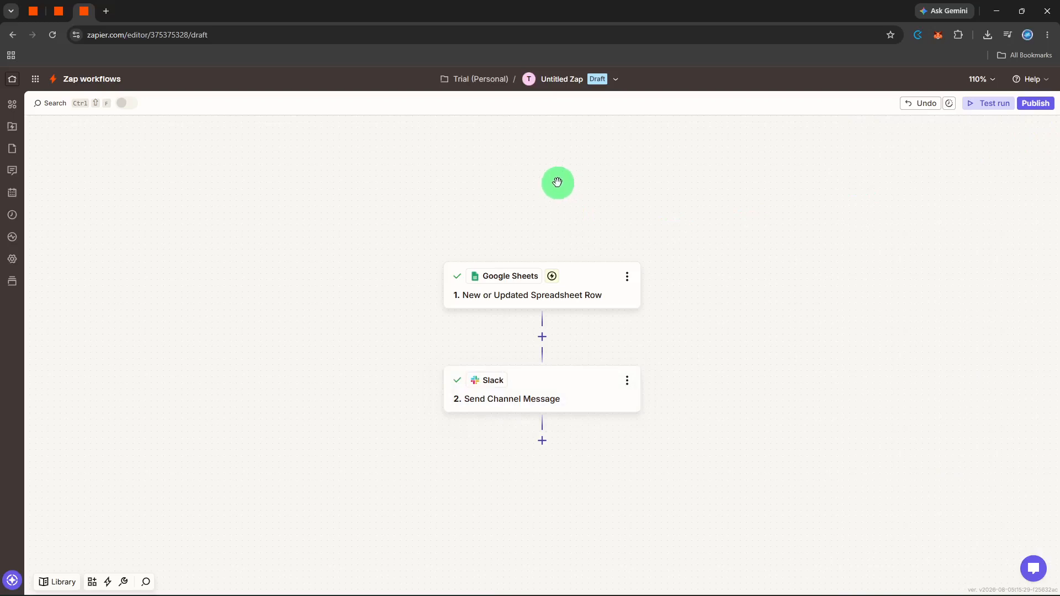
Step: Rename the Untitled Zap to 'sheets to channel'
left_click(564, 80)
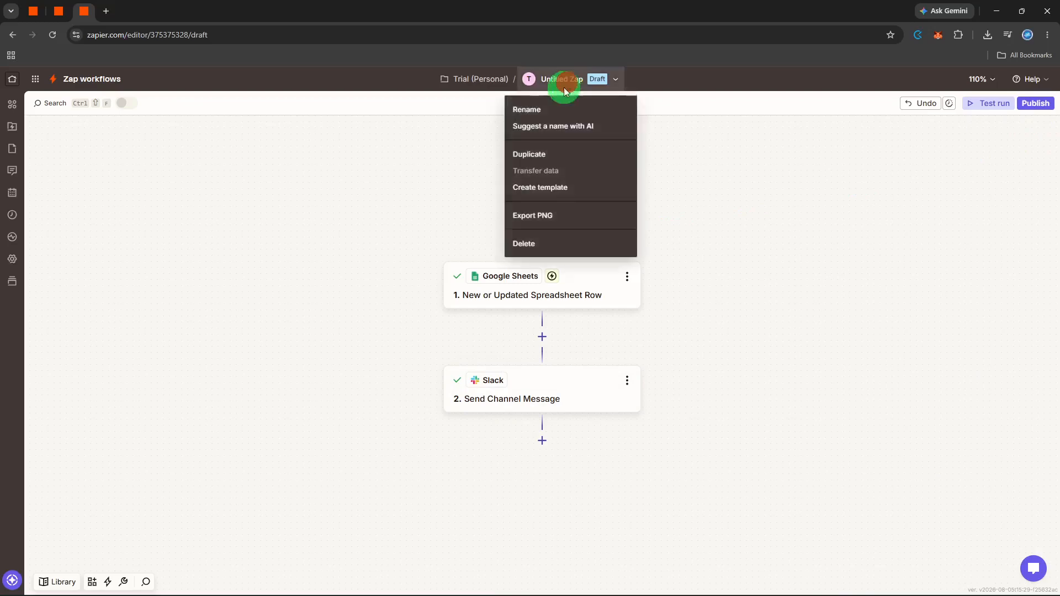
left_click(557, 107)
key("BackSpace")
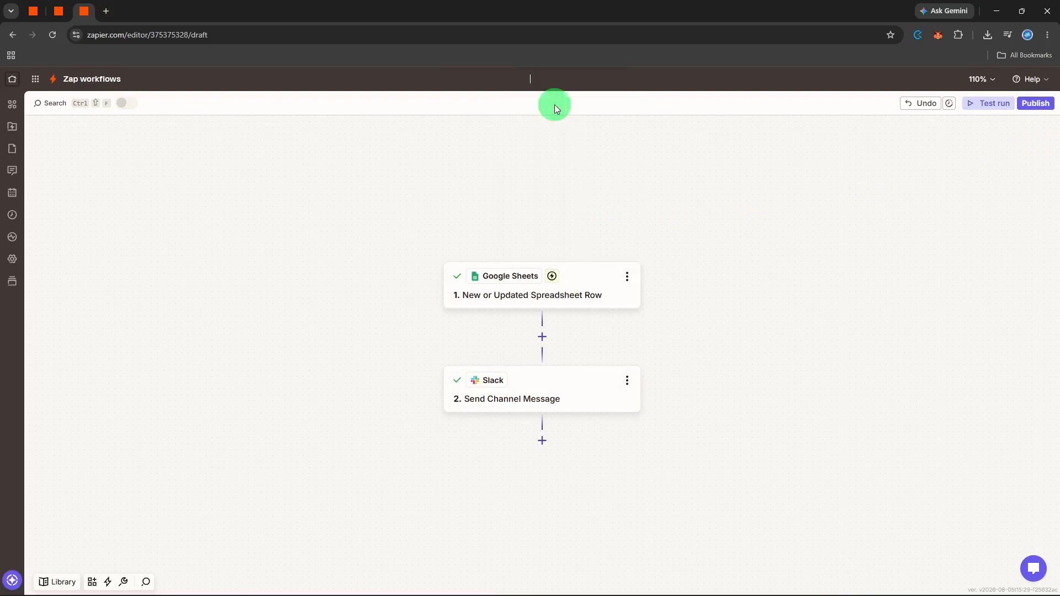
type("sheets to channel")
key("Return")
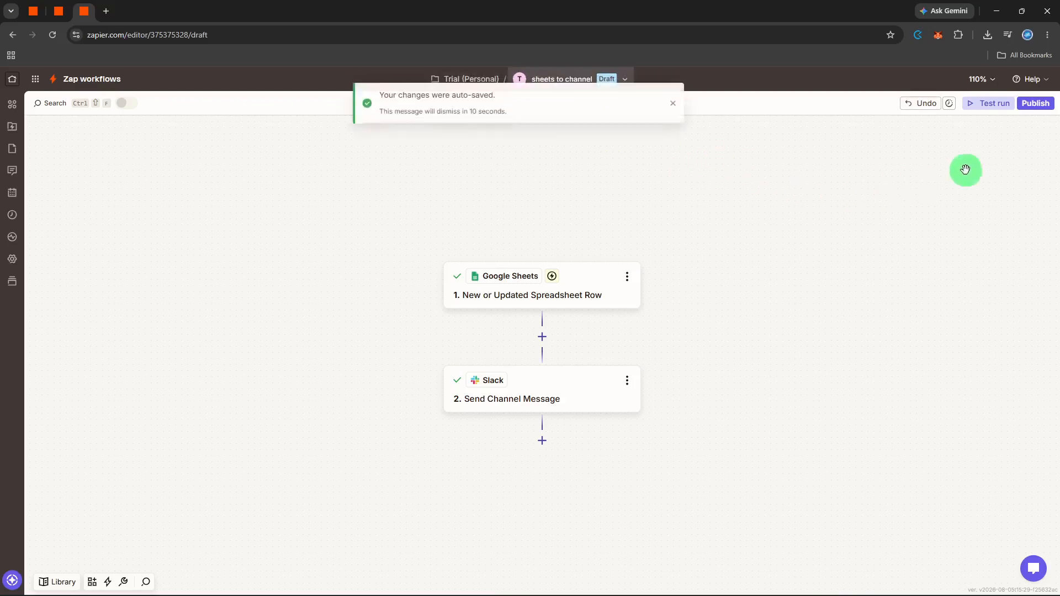